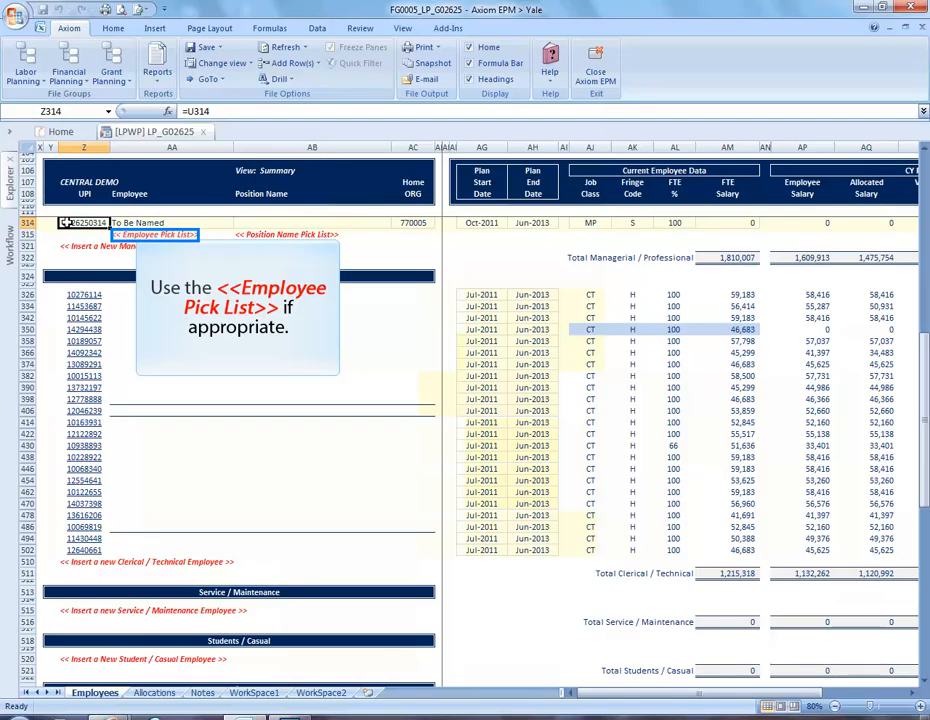
Set the Position Name of the To Be Named employee in row 314 to Financial Analyst 23, filtering the position values by "financial".
left_click(135, 222)
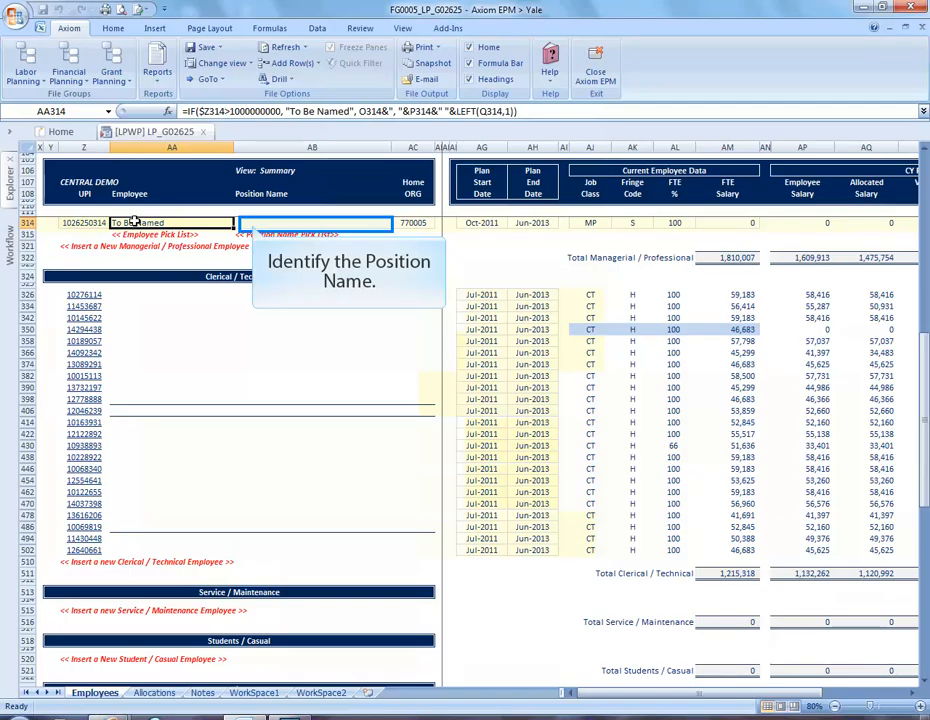
left_click(252, 223)
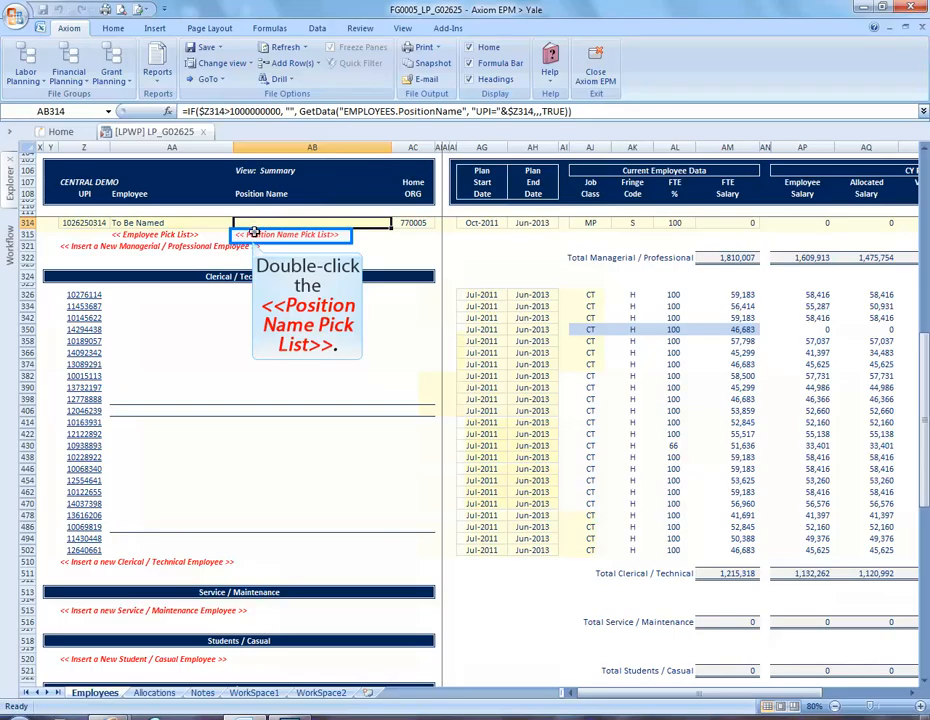
double_click(250, 234)
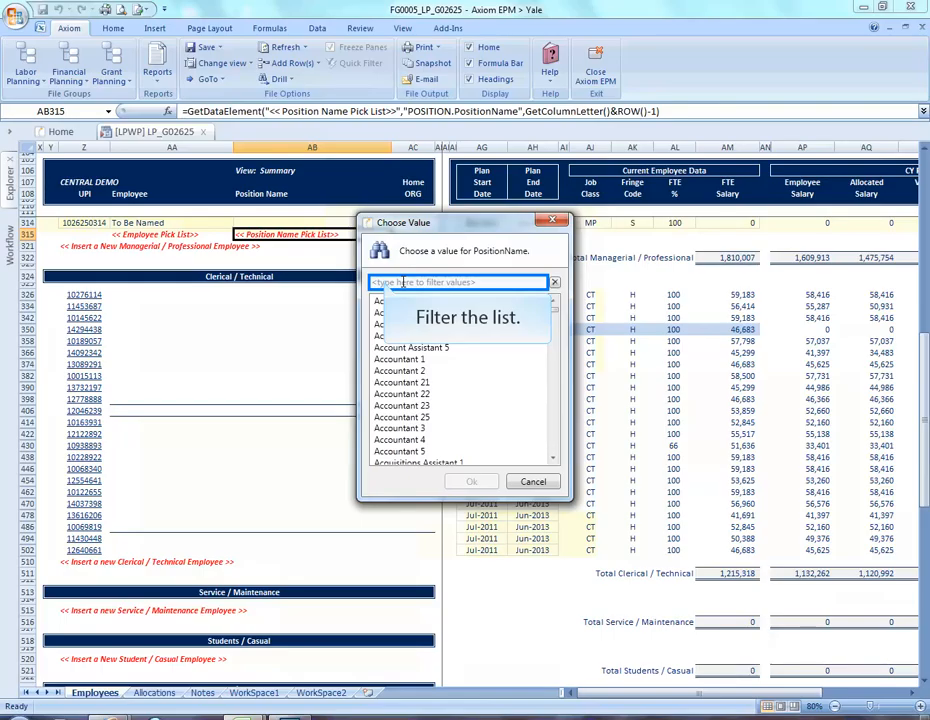
type("financial")
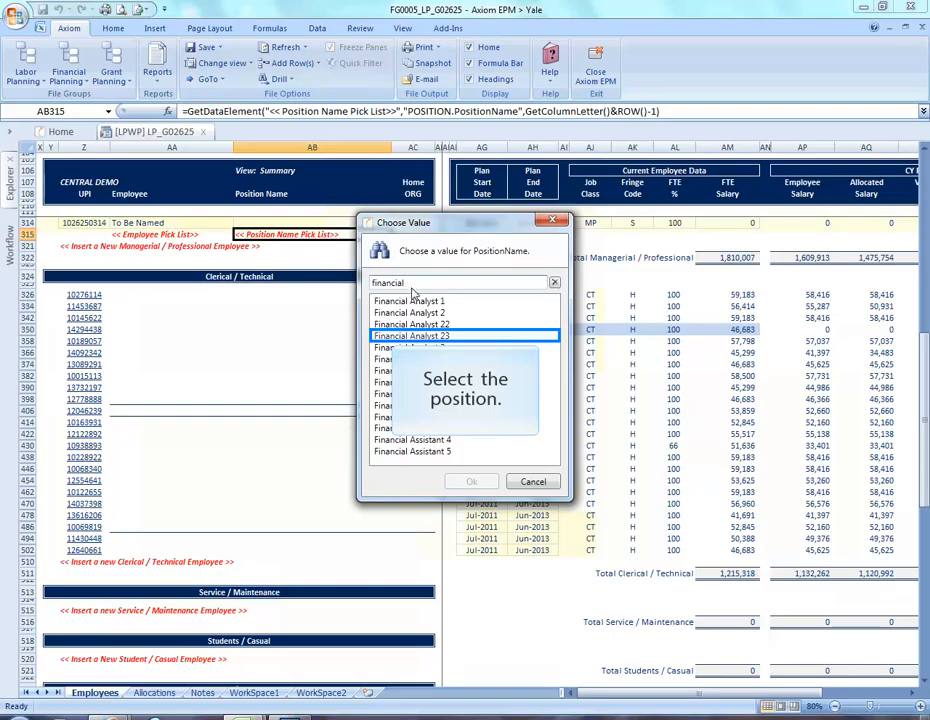
left_click(420, 338)
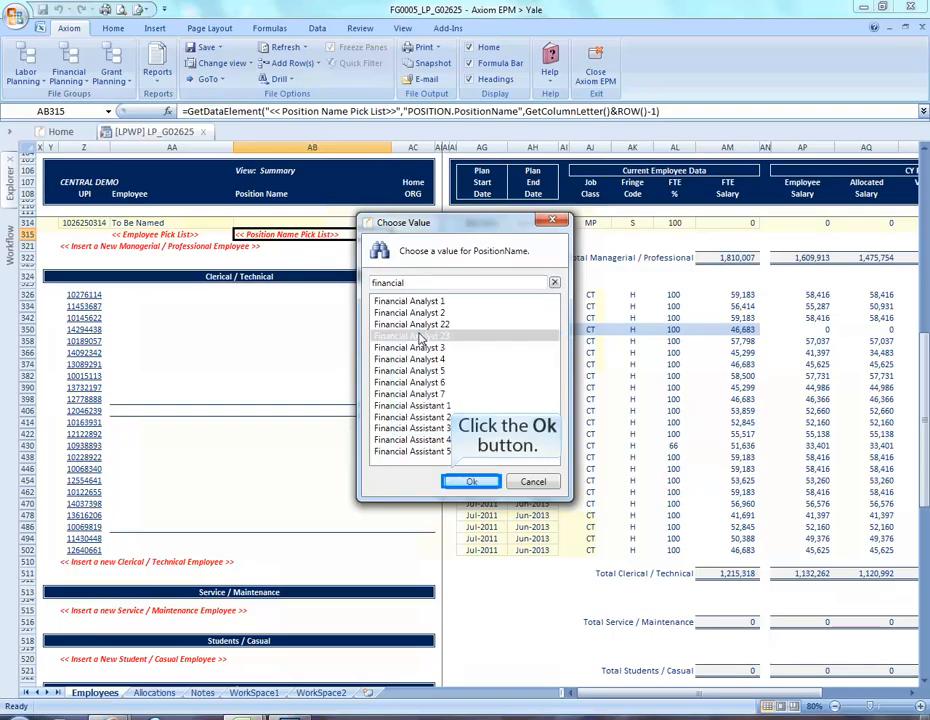
left_click(470, 483)
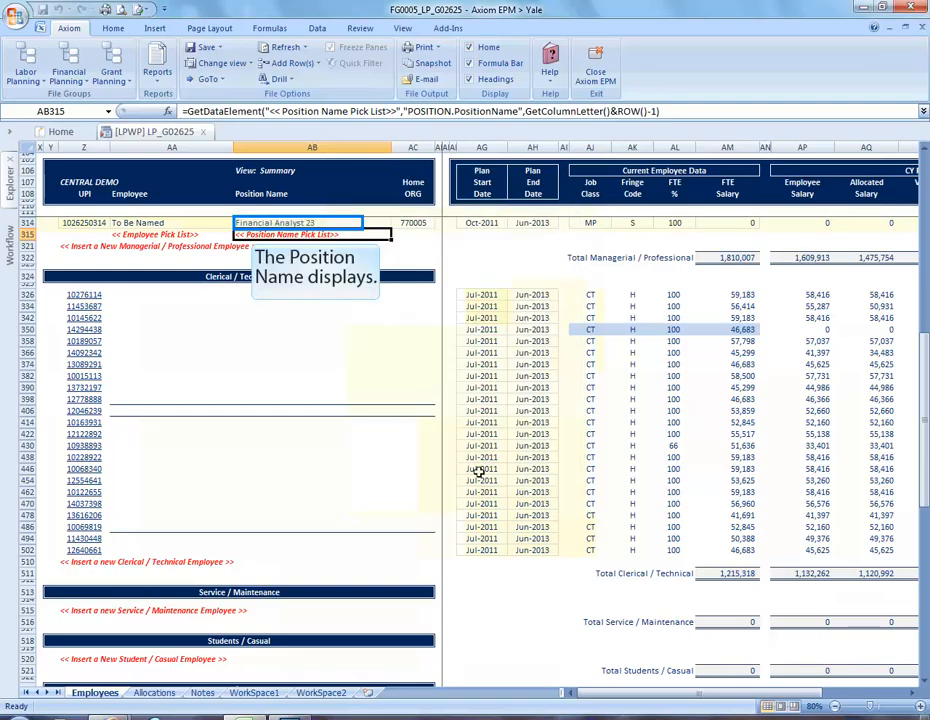
Set the To Be Named employee's Plan Start Date to Jan-2013.
left_click(501, 221)
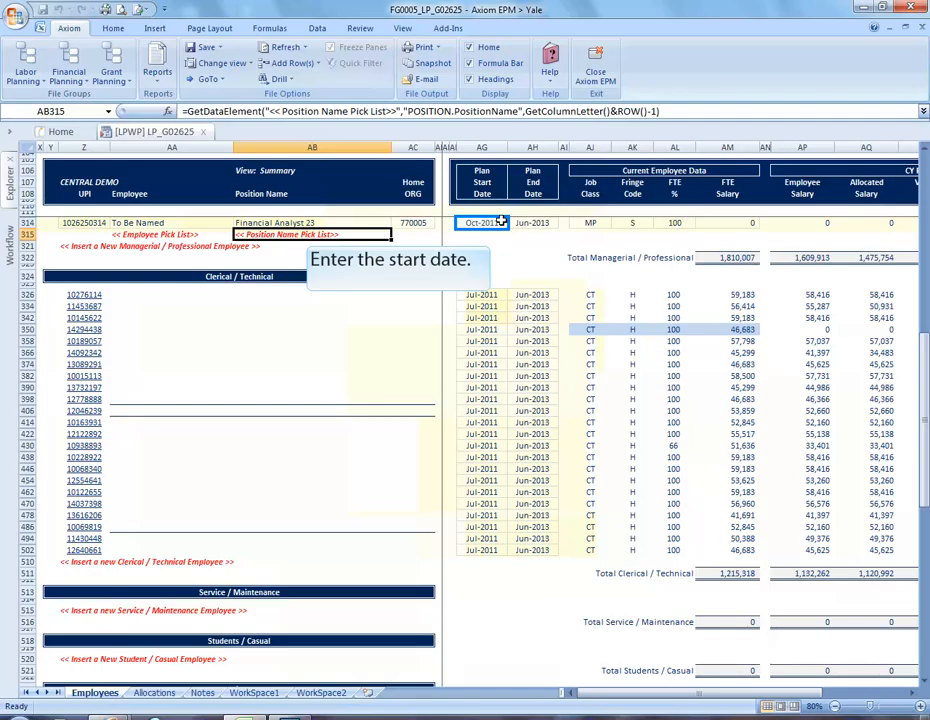
left_click(501, 222)
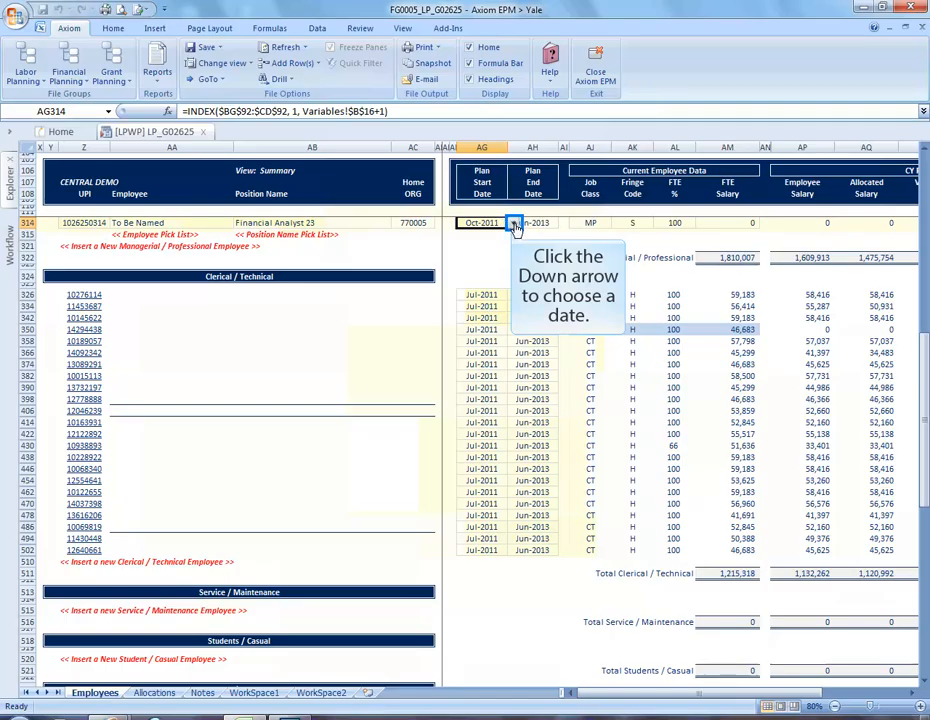
left_click(511, 224)
scroll(515, 266, "down", 3)
scroll(515, 270, "down", 2)
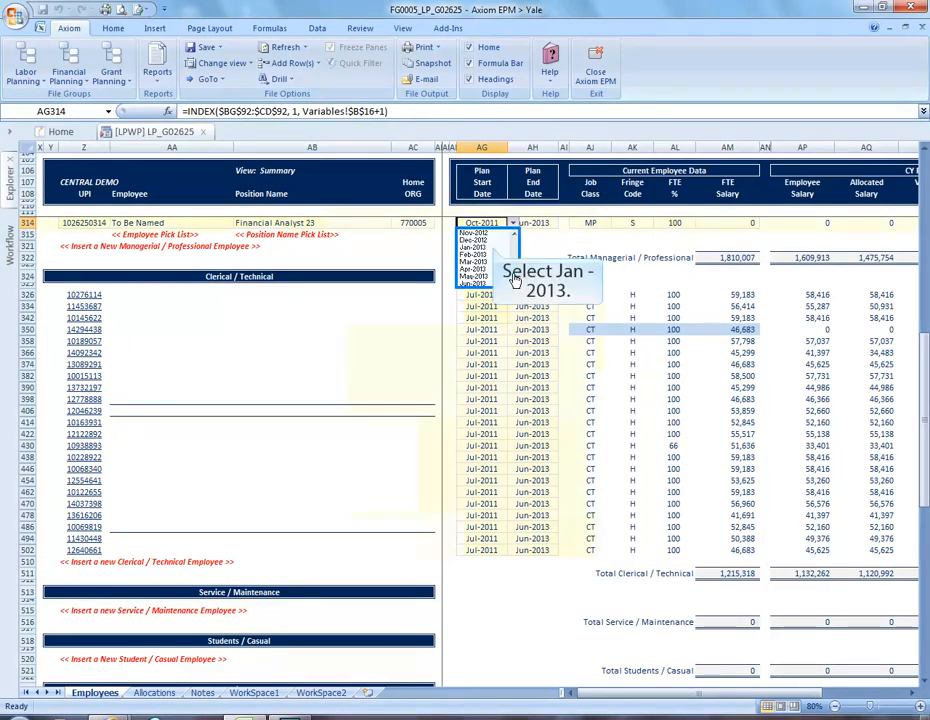
left_click(490, 246)
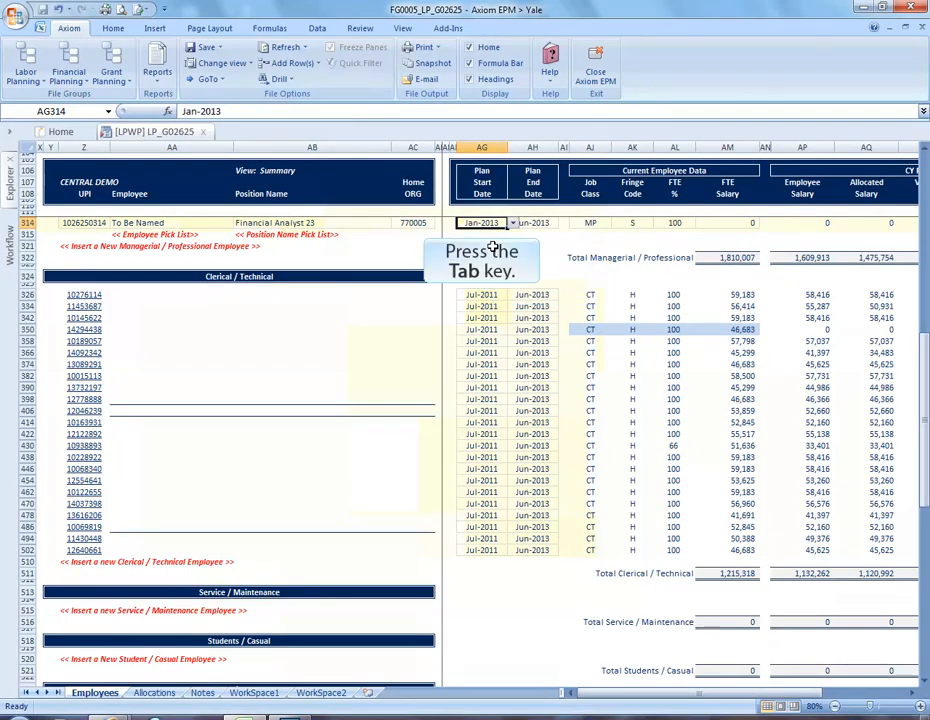
Check the new employee's plan end date, job class, fringe code and FTE %, and set the FTE Salary to 52000.
key("Tab")
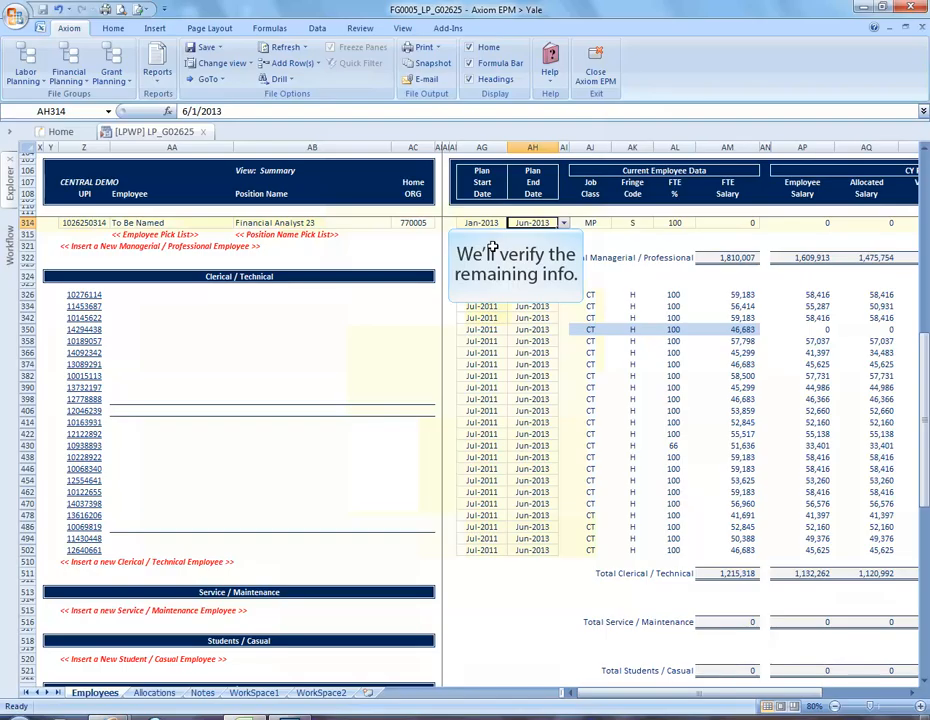
key("Tab")
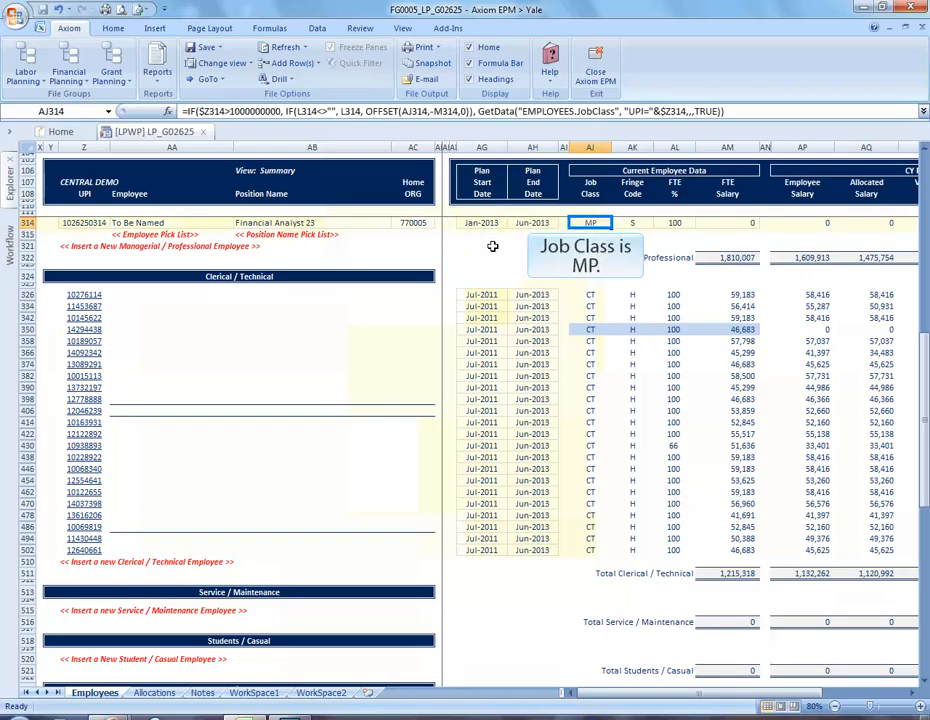
key("Tab")
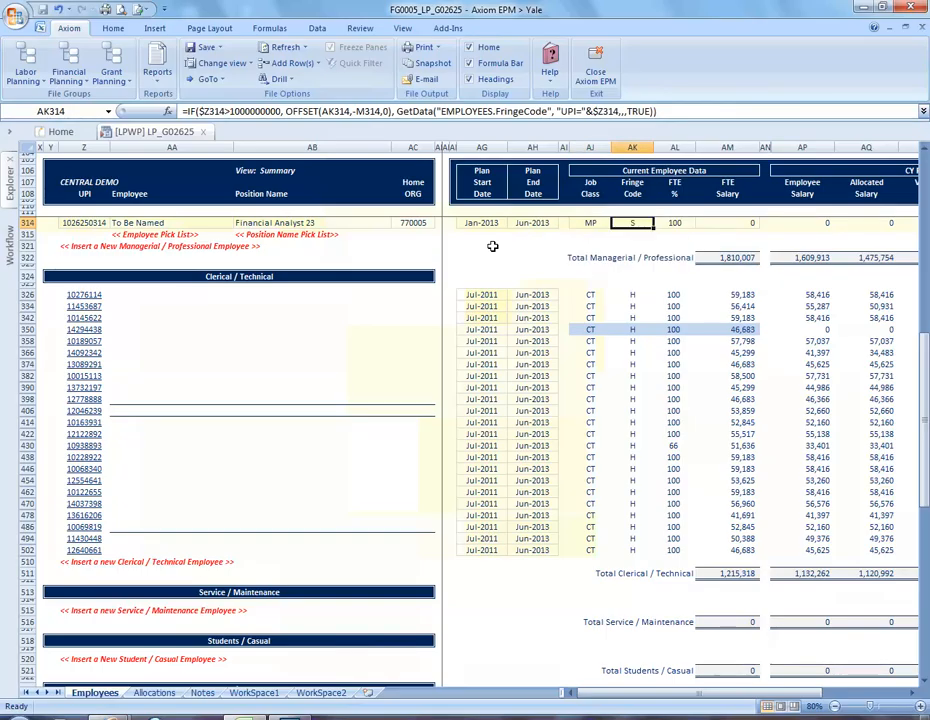
key("Tab")
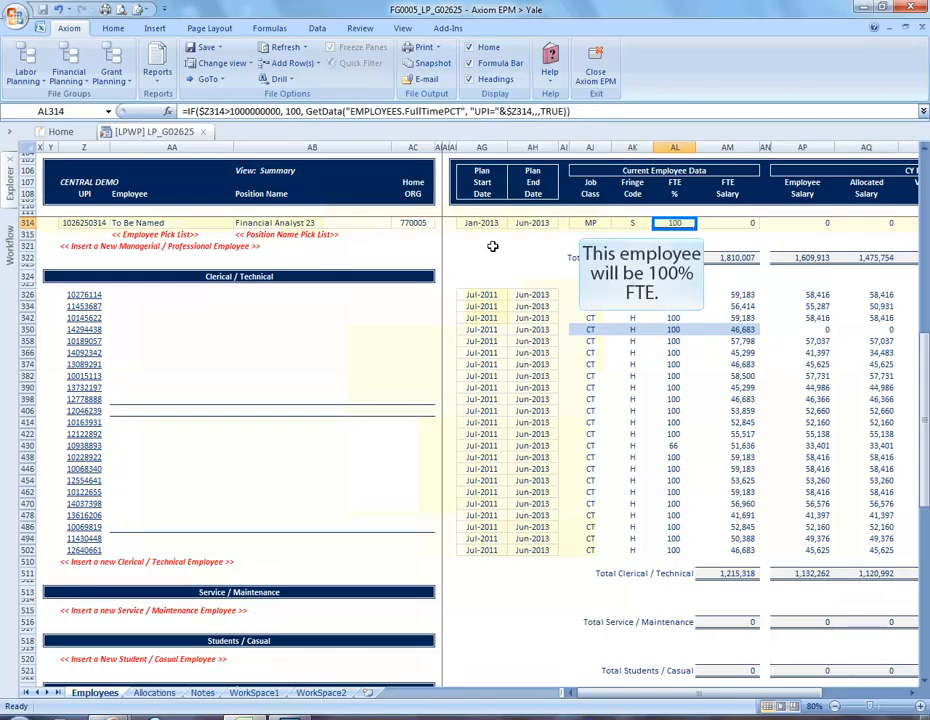
key("Tab")
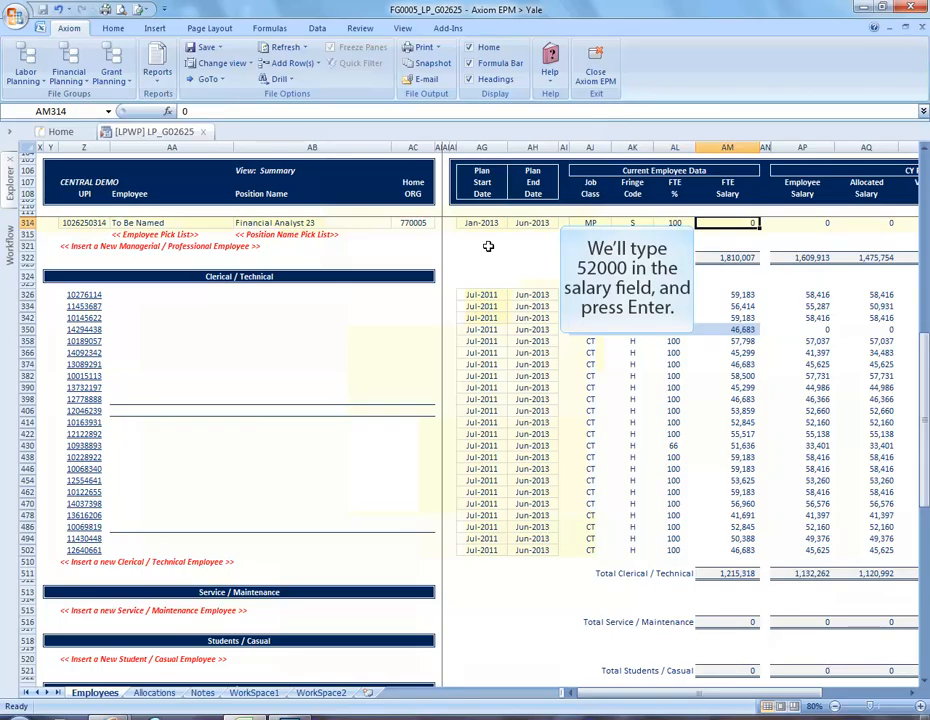
type("52000")
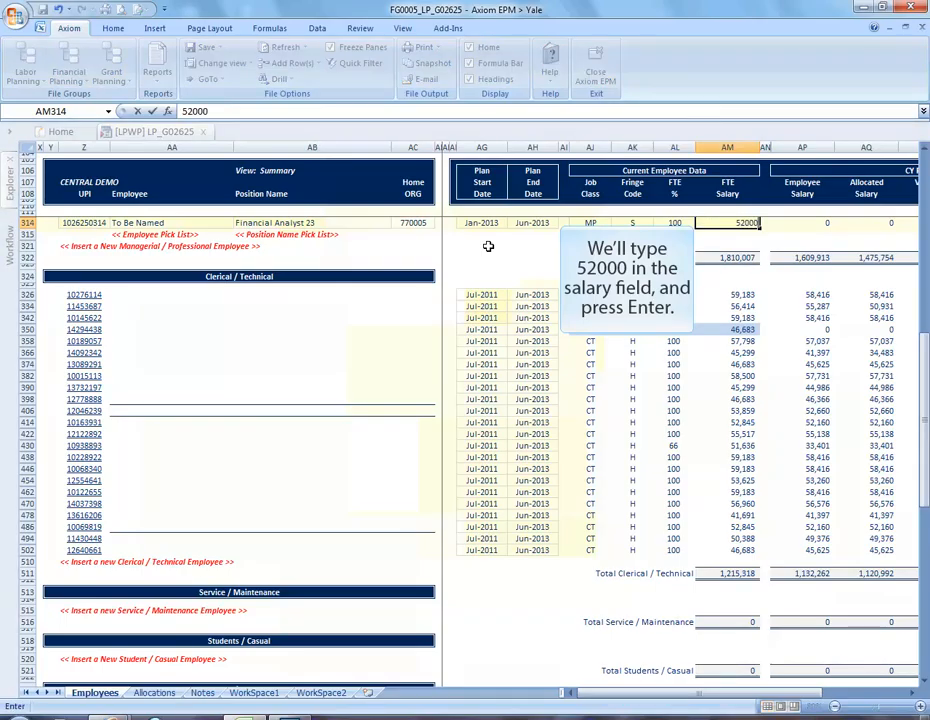
key("Return")
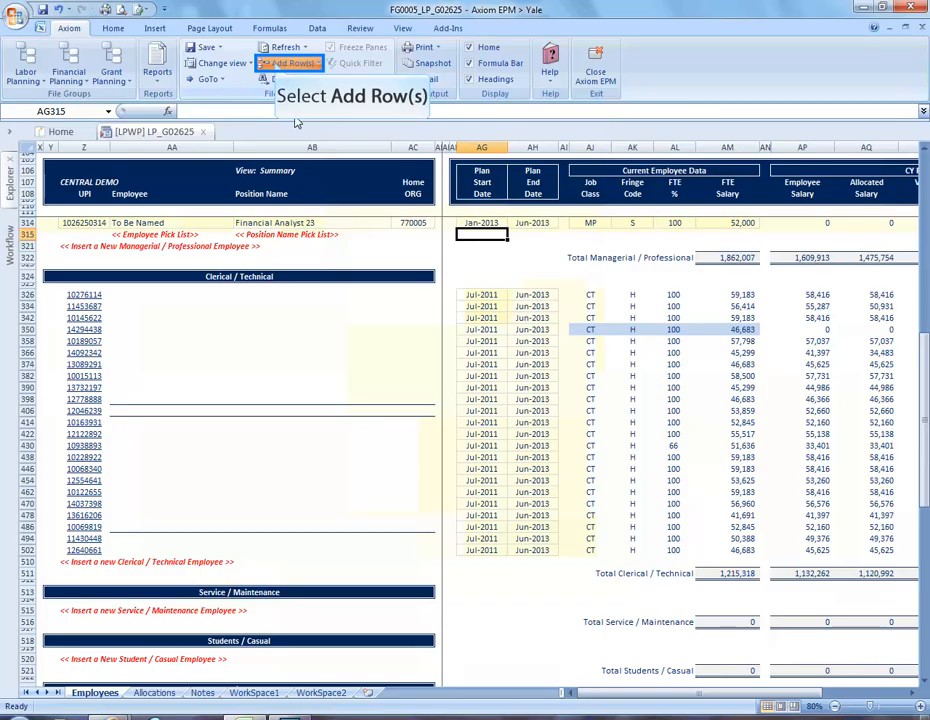
Add a Home Employee block to the Allocations sheet.
left_click(292, 64)
mouse_move(297, 118)
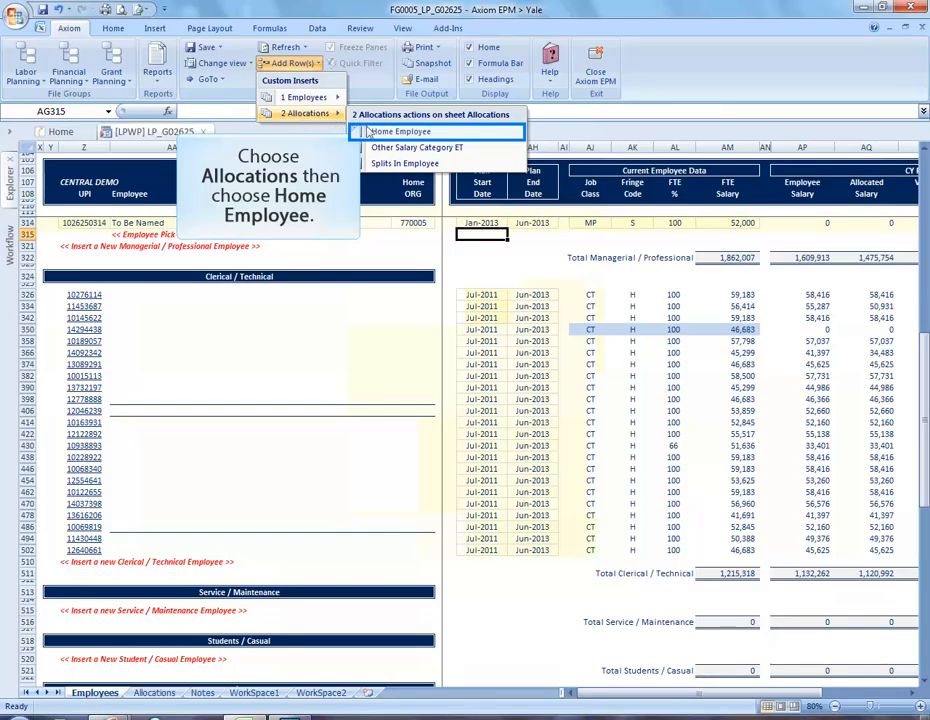
left_click(370, 132)
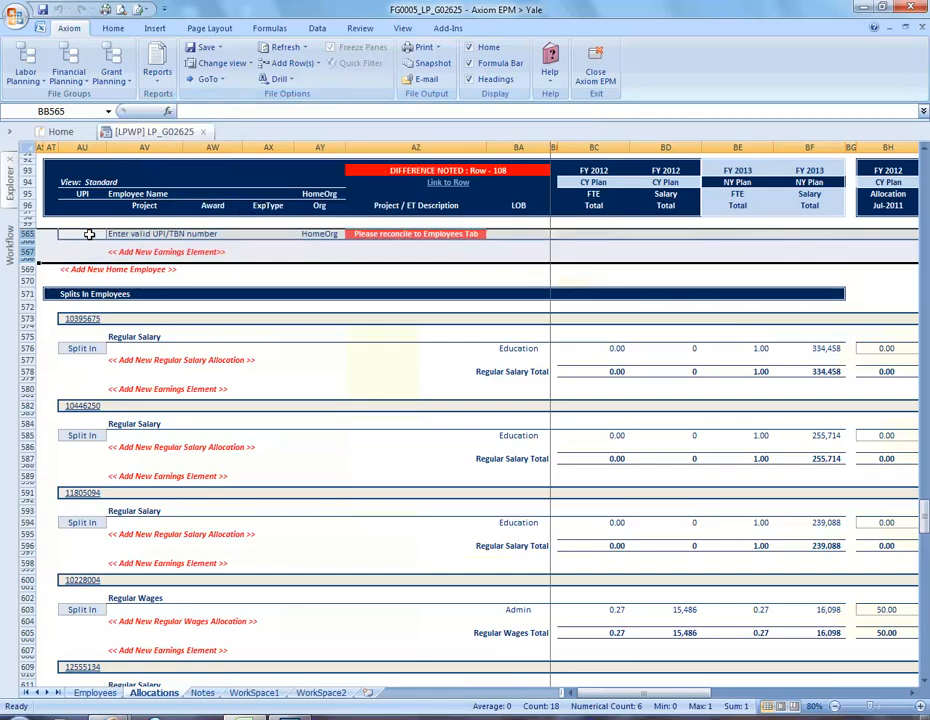
Link the new block's UPI cell AU565 to the To Be Named employee's UPI with the formula =Employees!Z314.
left_click(89, 233)
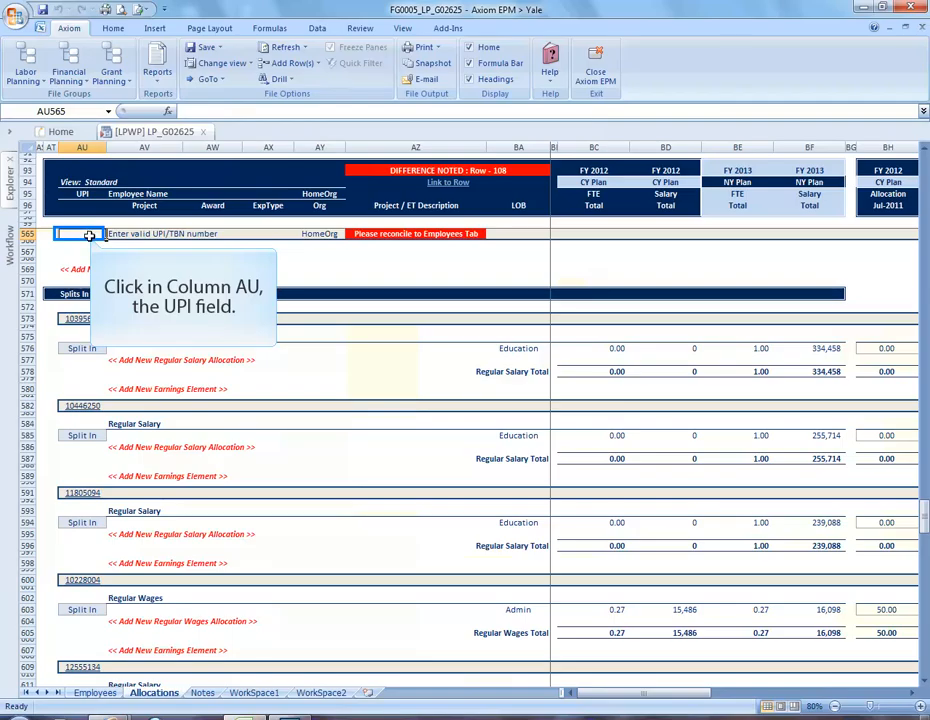
left_click(89, 233)
type("=")
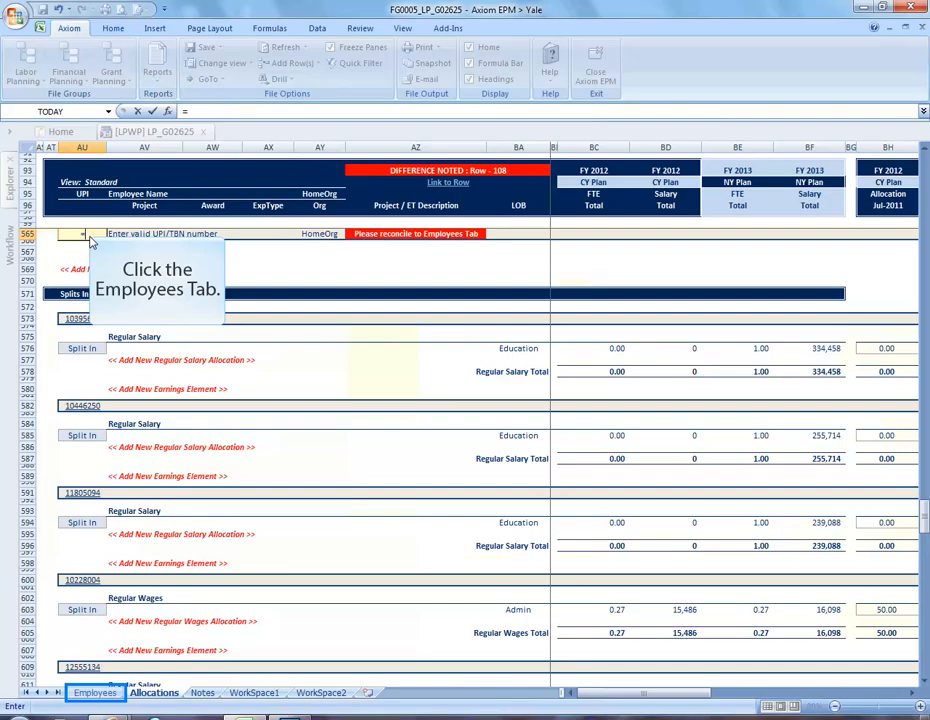
left_click(88, 692)
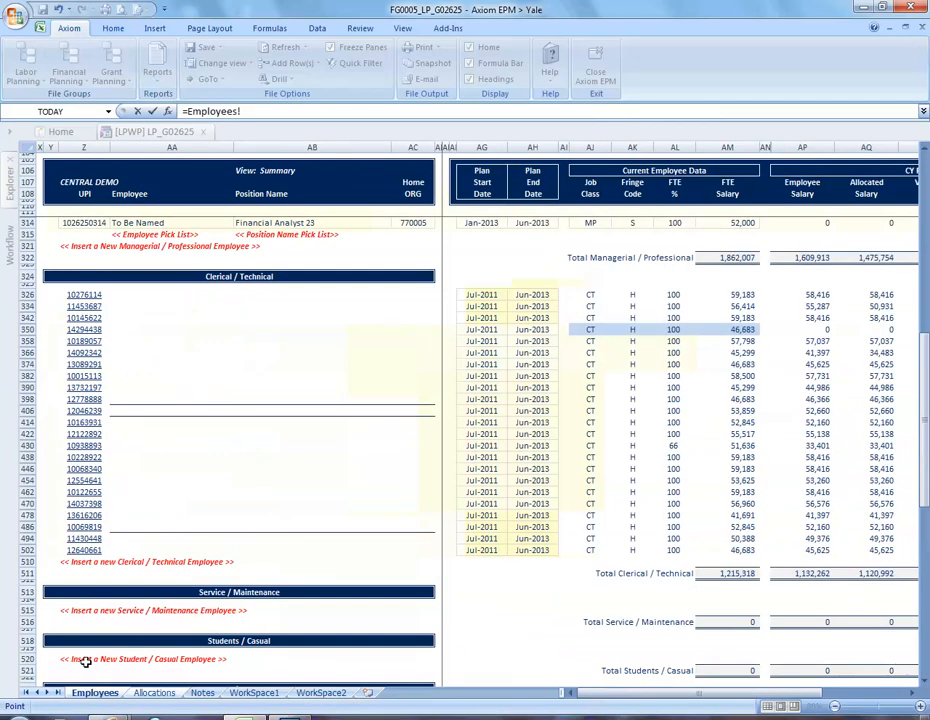
left_click(80, 222)
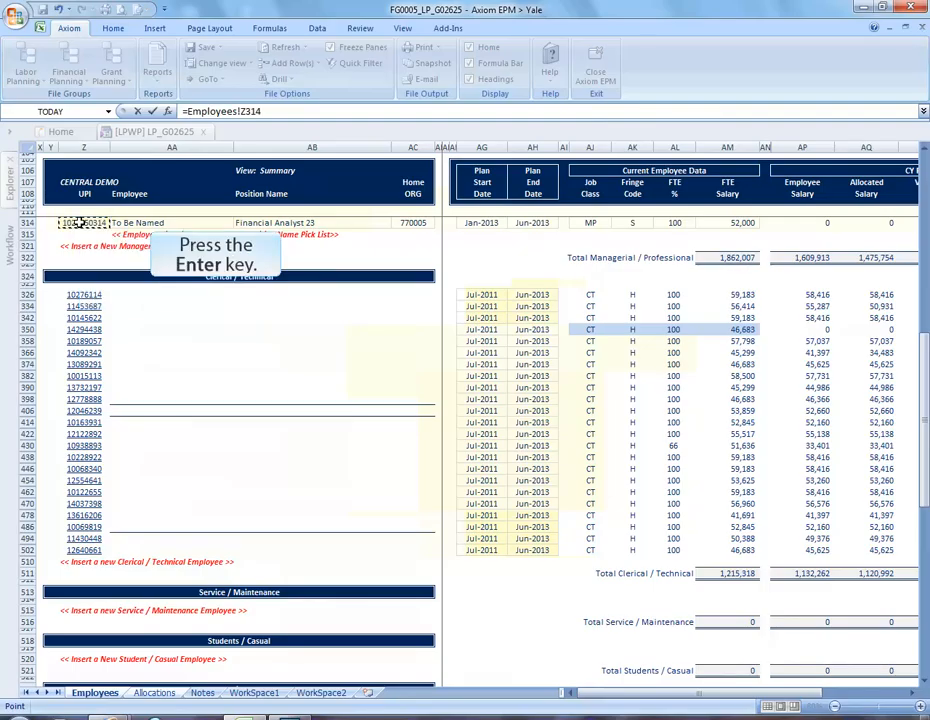
key("Return")
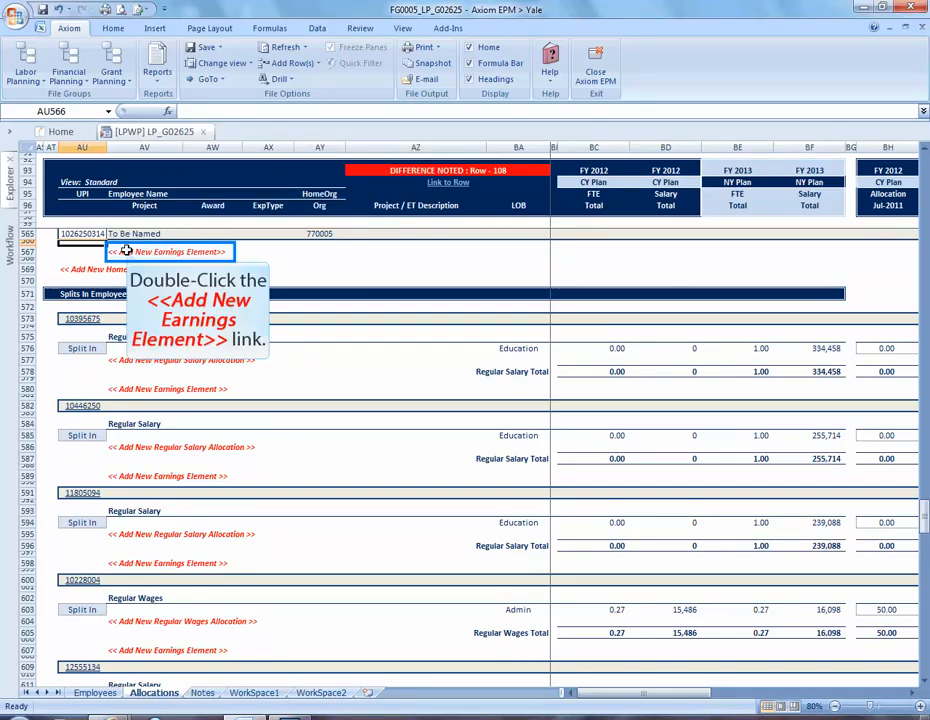
Insert one 1 - Regular earnings element for the To Be Named employee, with Regular Salary as its Element value.
double_click(125, 251)
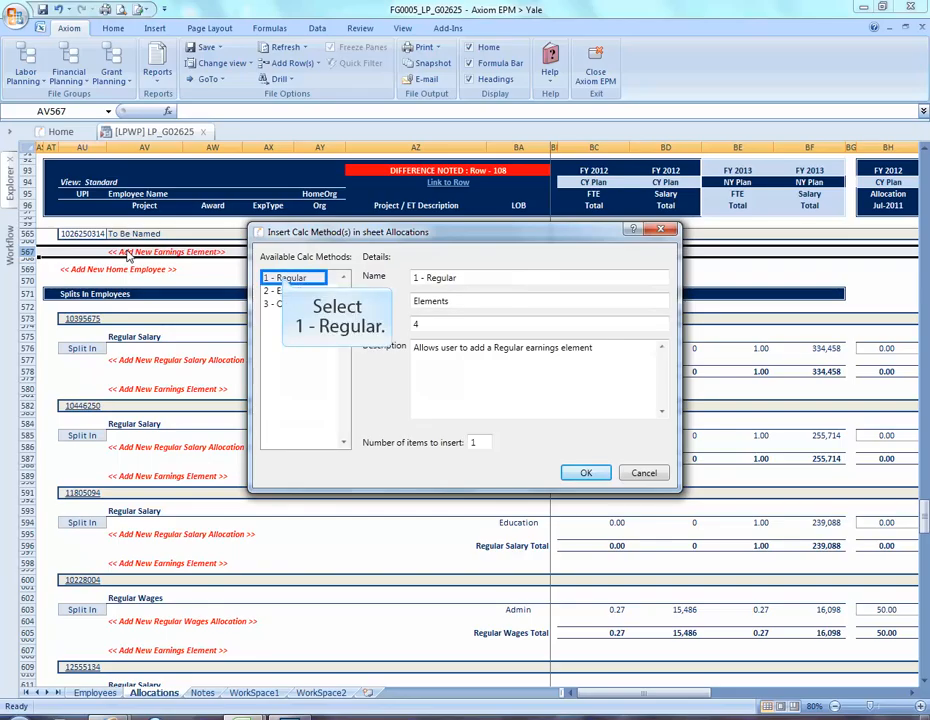
left_click(284, 282)
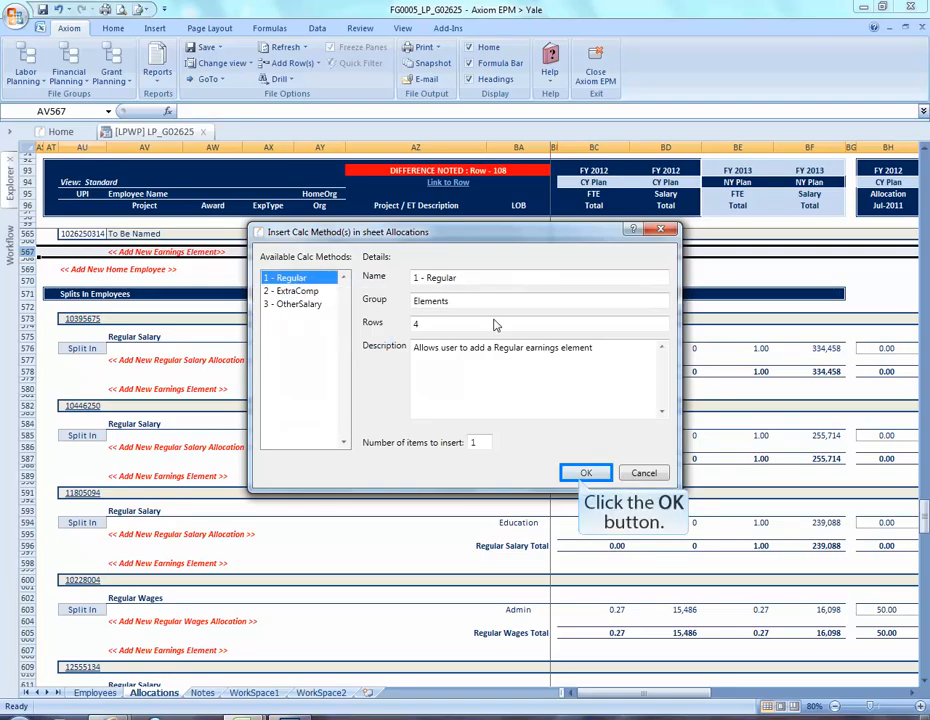
left_click(586, 473)
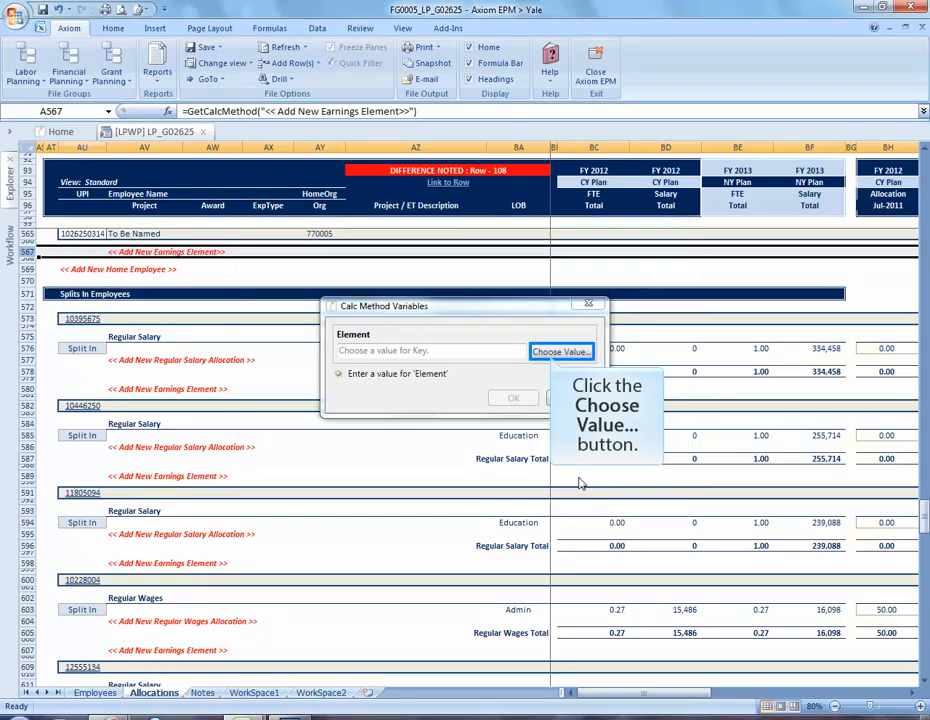
left_click(558, 353)
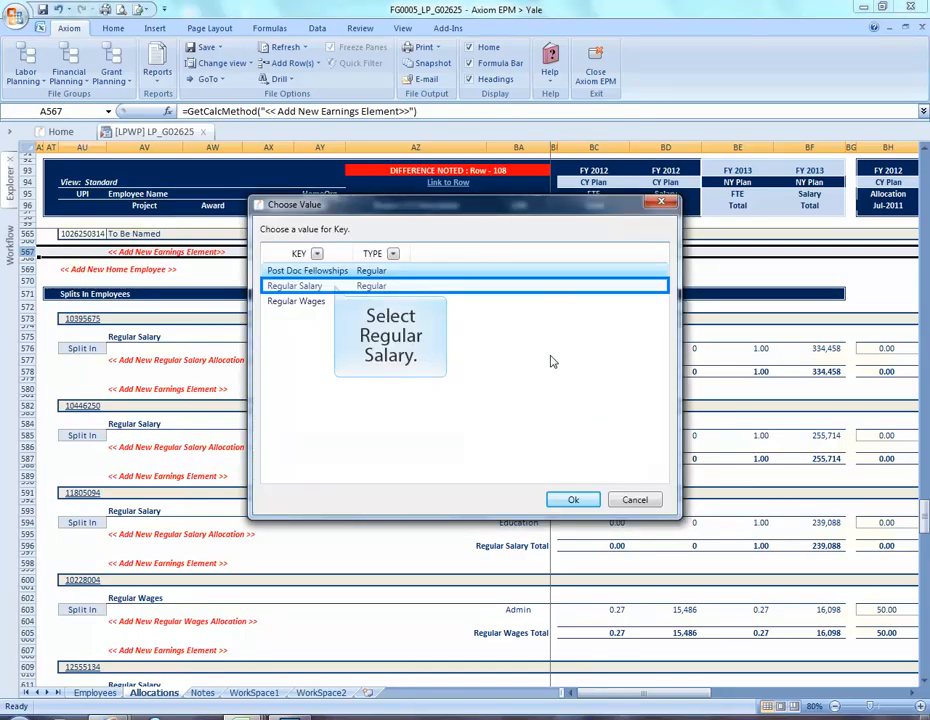
left_click(336, 288)
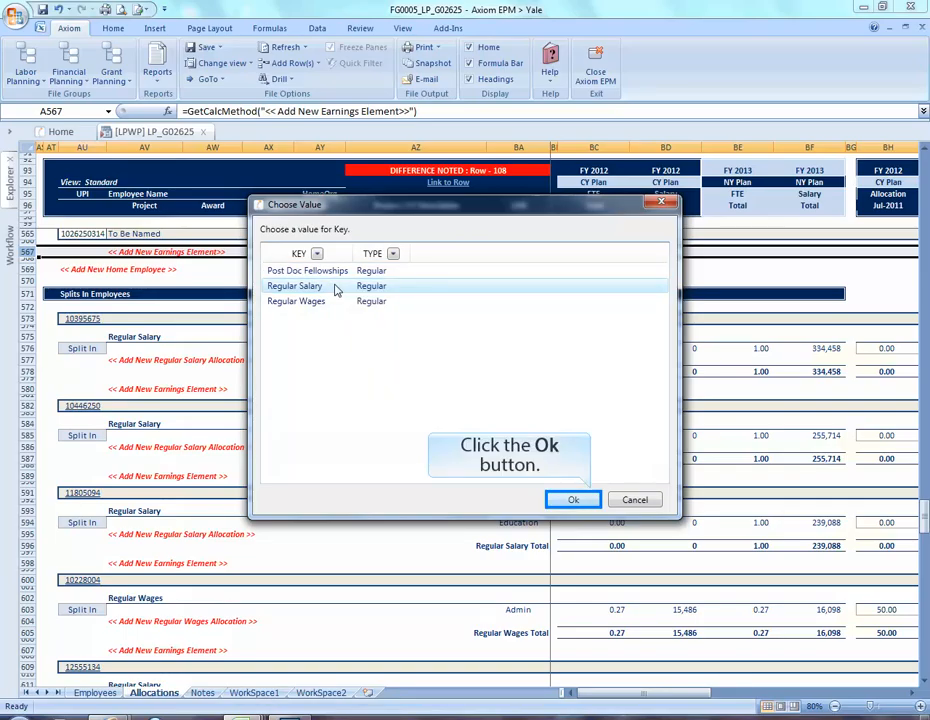
left_click(590, 501)
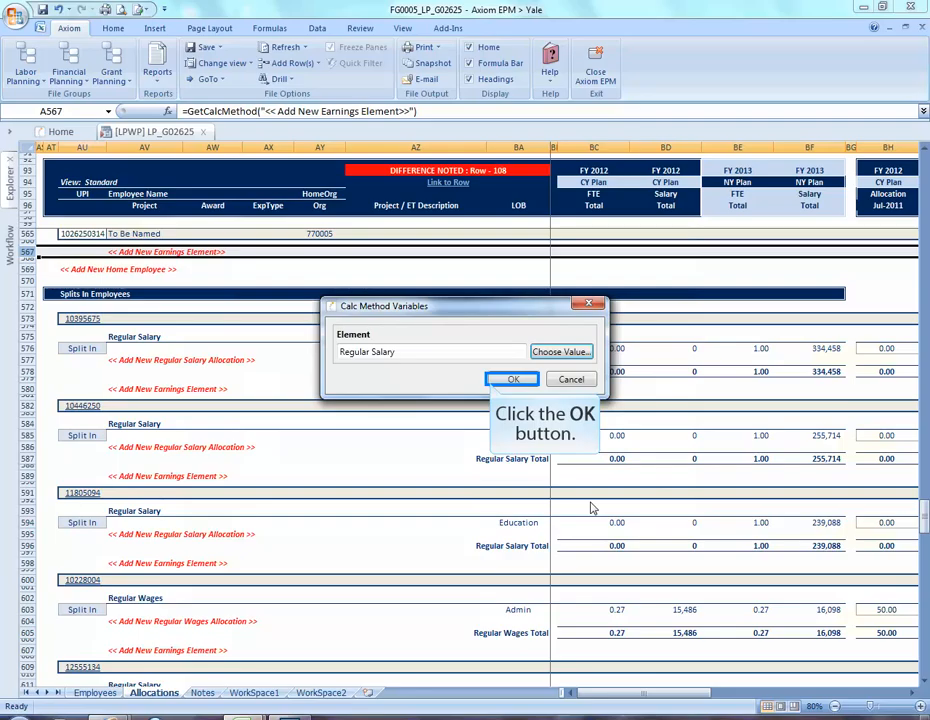
left_click(512, 379)
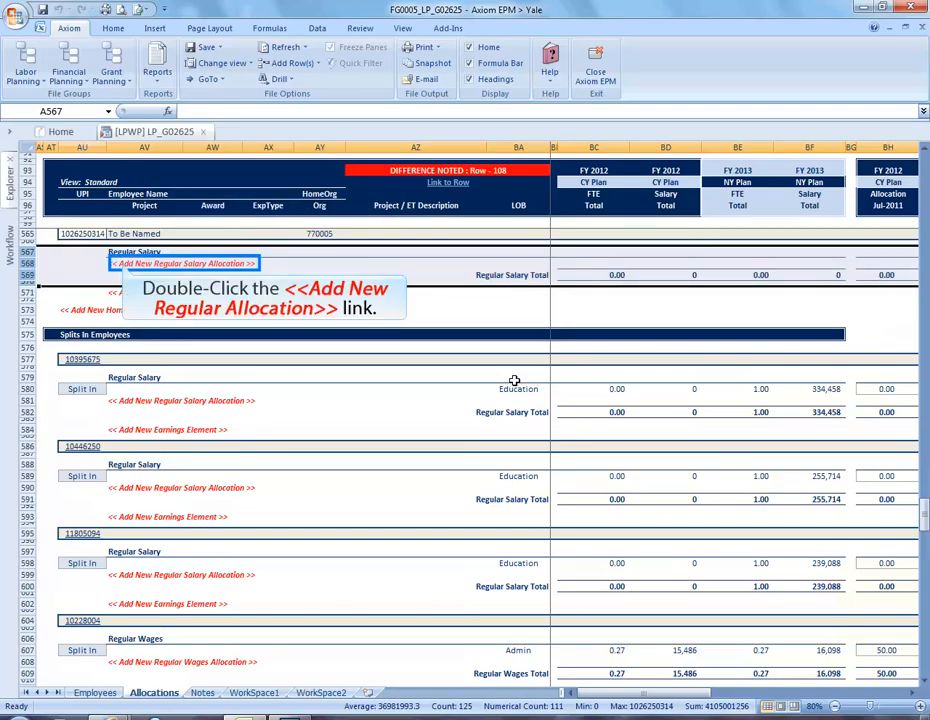
Insert one PTAEO - Home allocation line under the To Be Named employee's Regular Salary element.
double_click(125, 266)
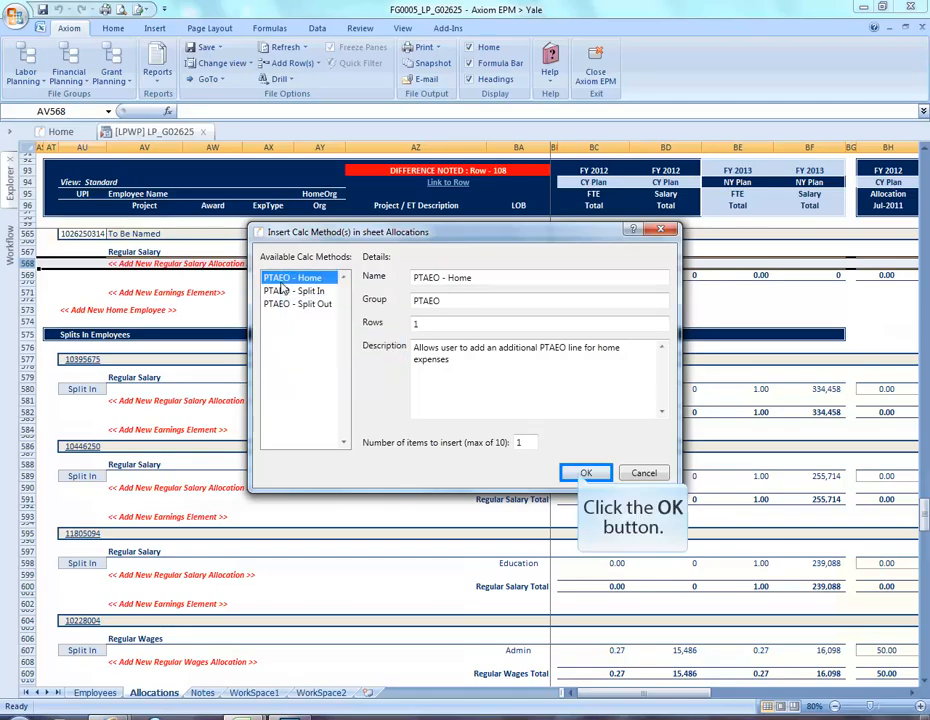
left_click(587, 472)
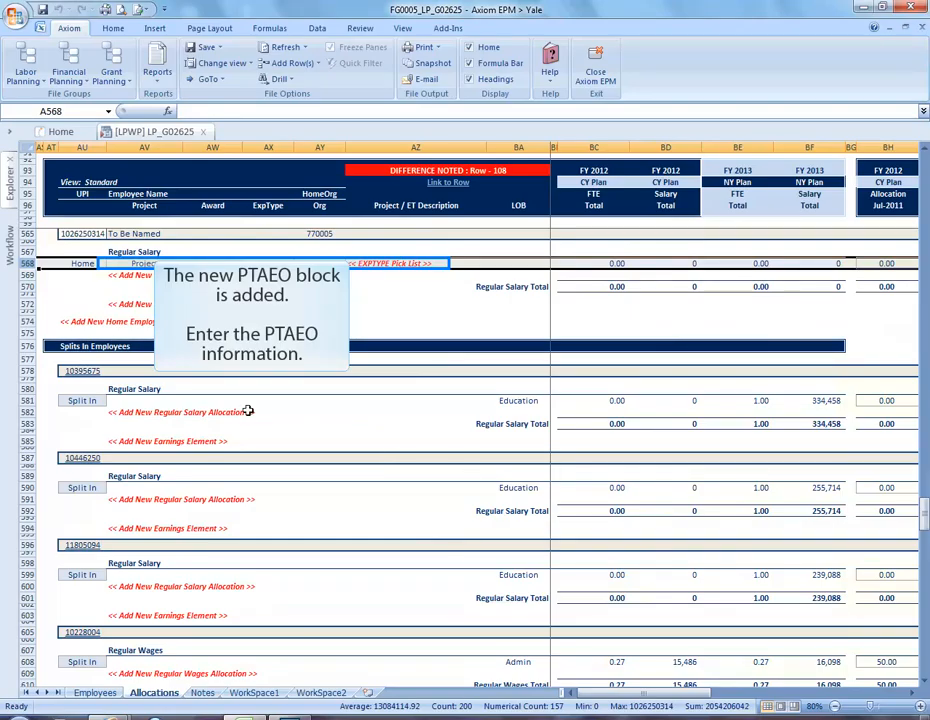
Go through the Project, Award, ExpType and Org cells of allocation row 568, then assign ExpType 721000 Staff M&P from the pick list.
left_click(156, 261)
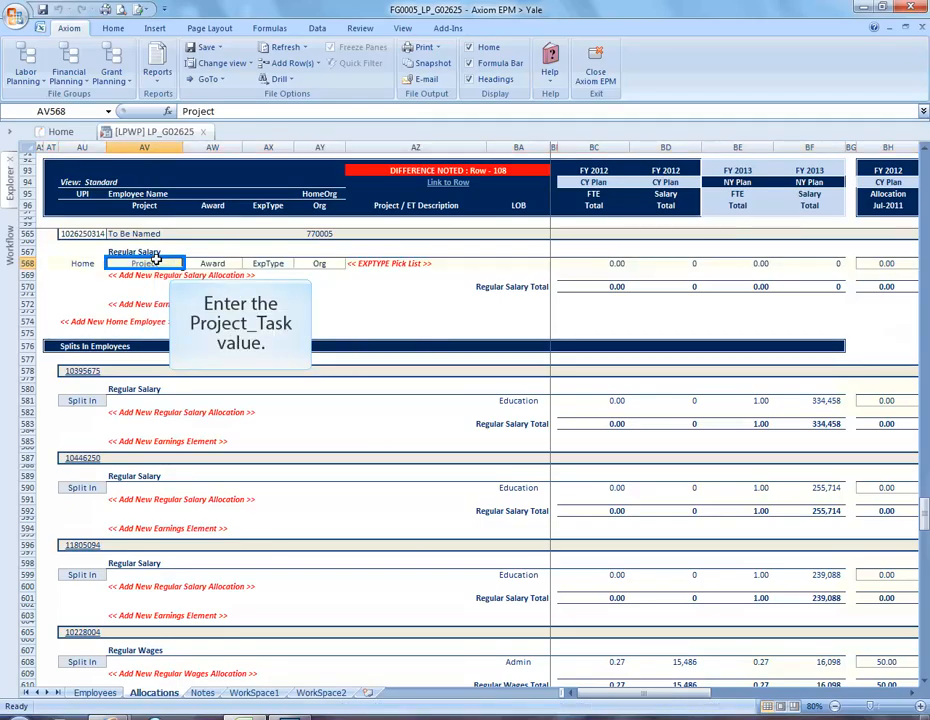
left_click(208, 263)
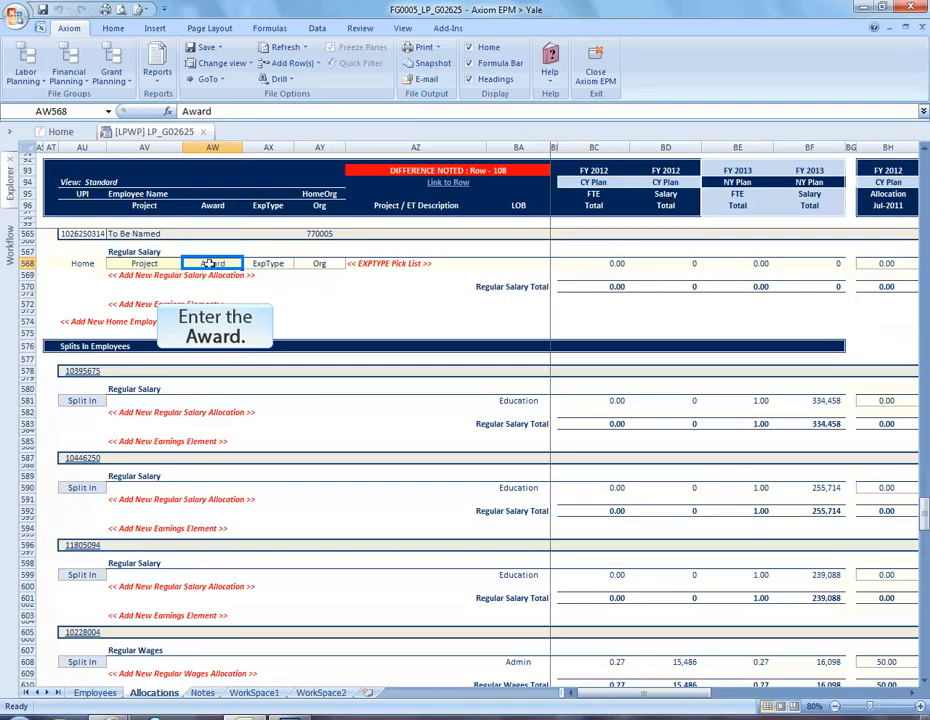
key("Tab")
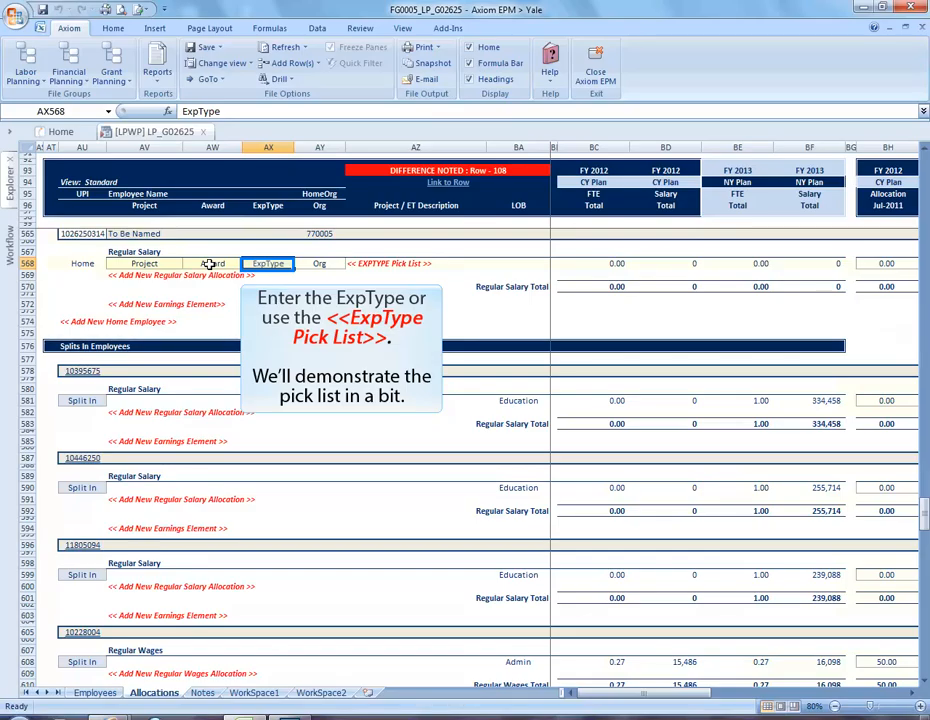
key("Tab")
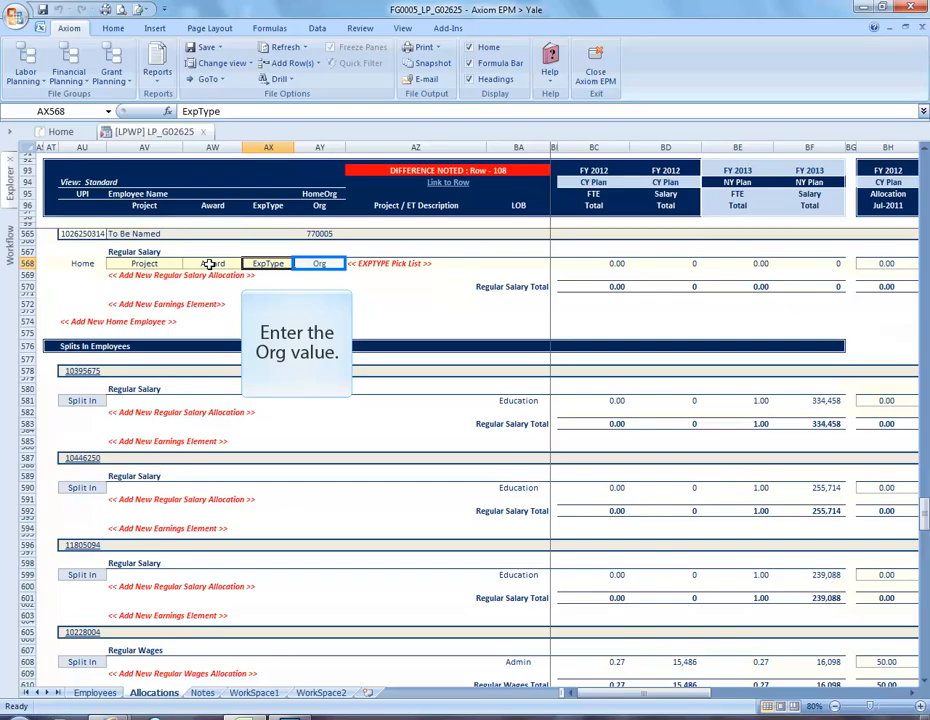
key("Tab")
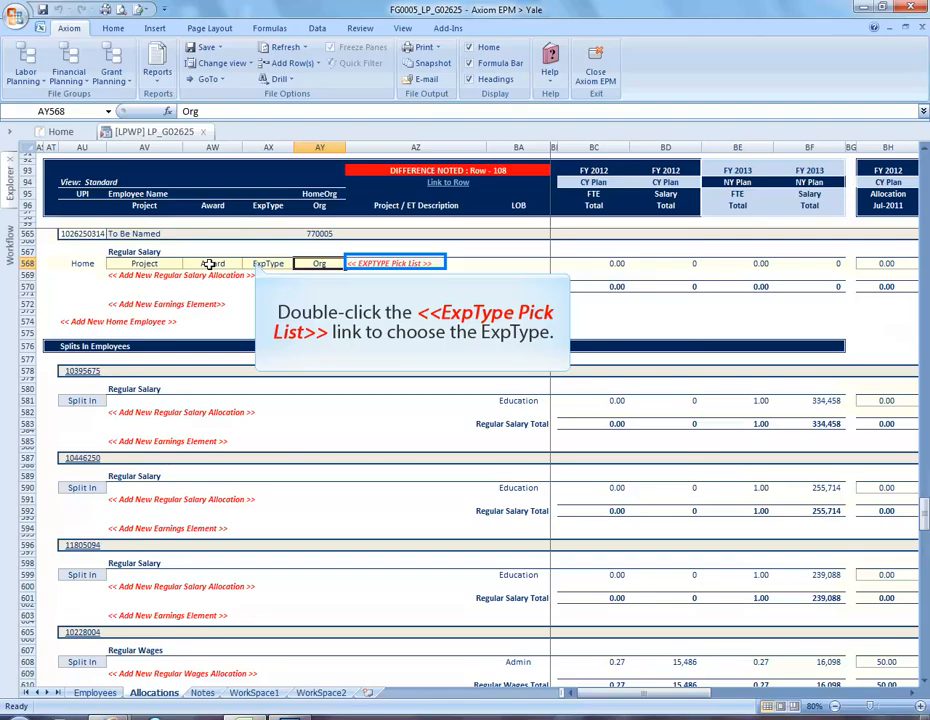
double_click(357, 262)
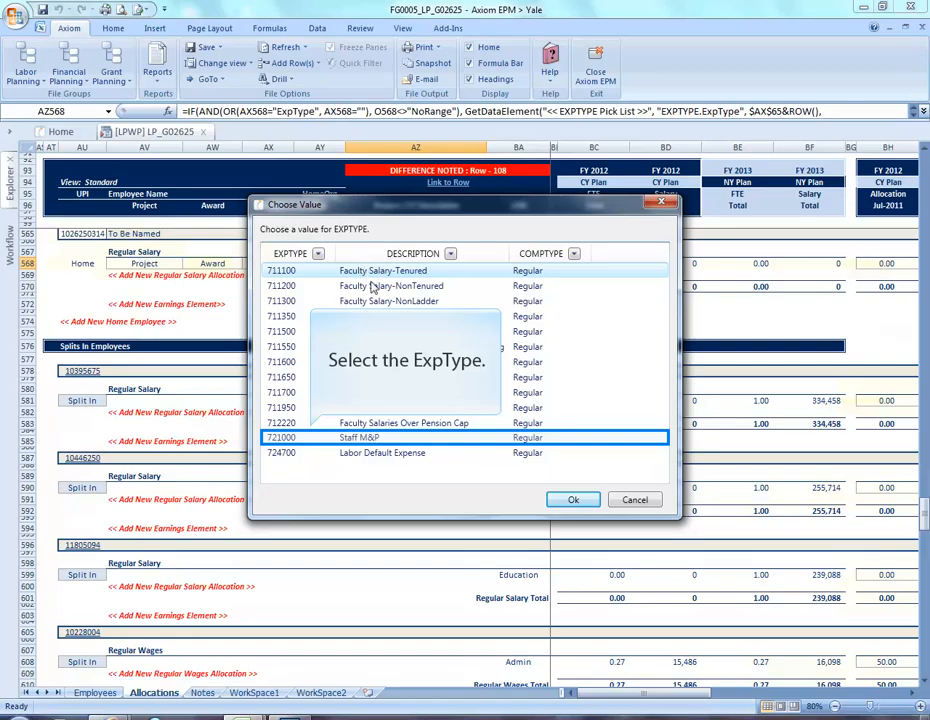
left_click(379, 440)
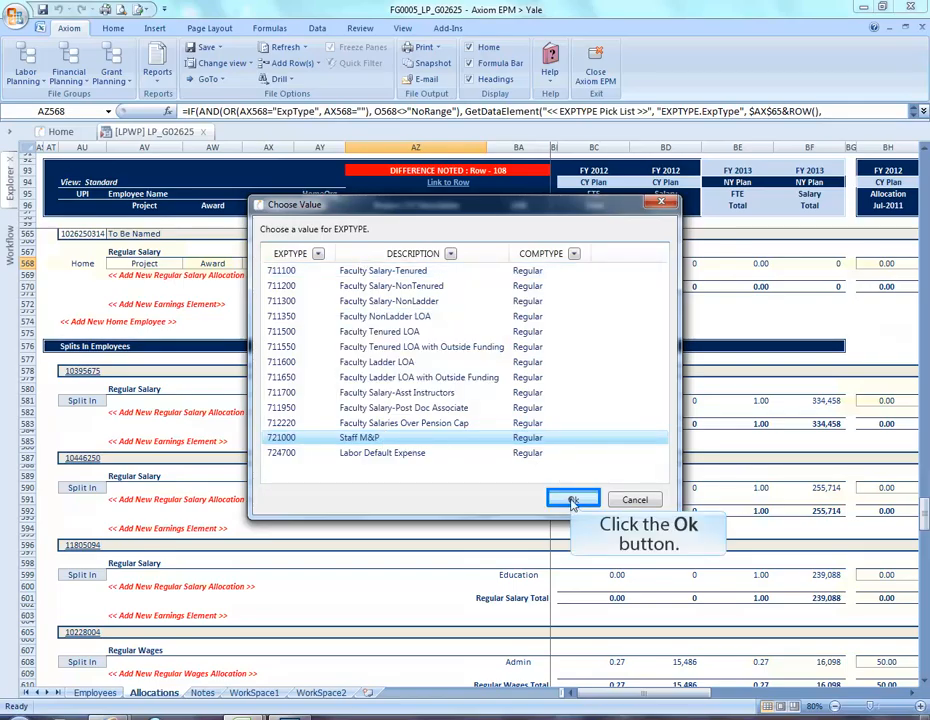
left_click(564, 499)
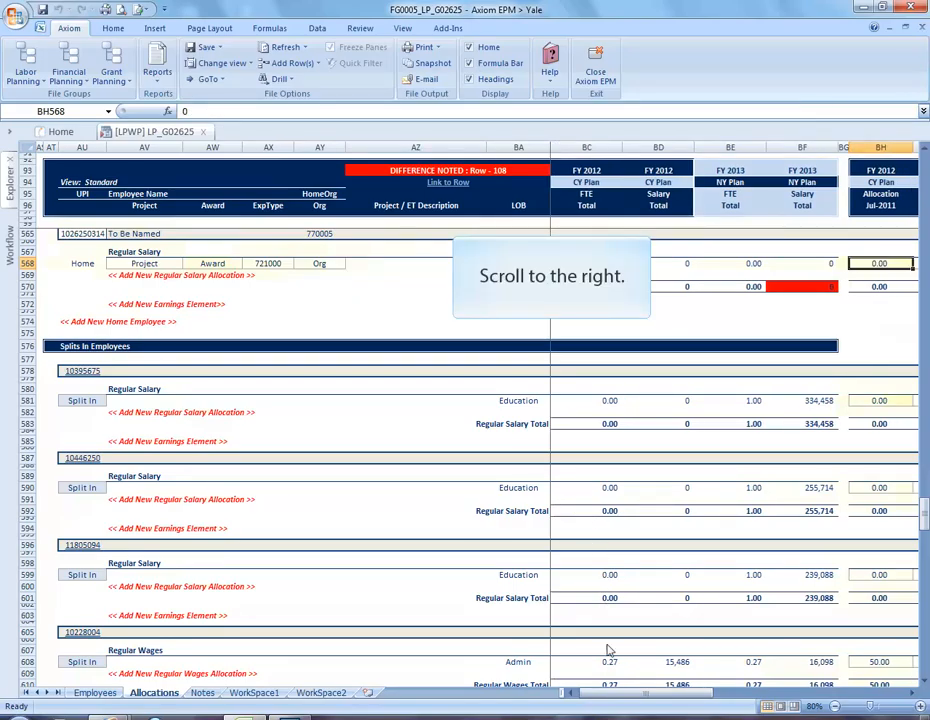
Enter an allocation of 100 for Jan-2013 in BZ568 and fill it across row 568 through Jun-2013.
left_click_drag(608, 698, 650, 692)
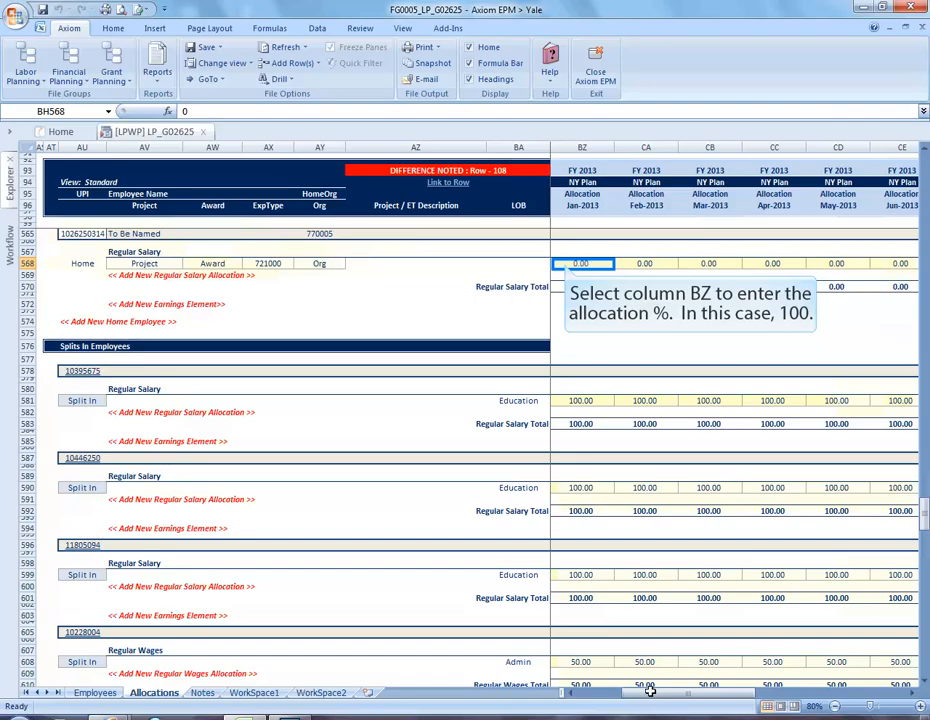
left_click(572, 266)
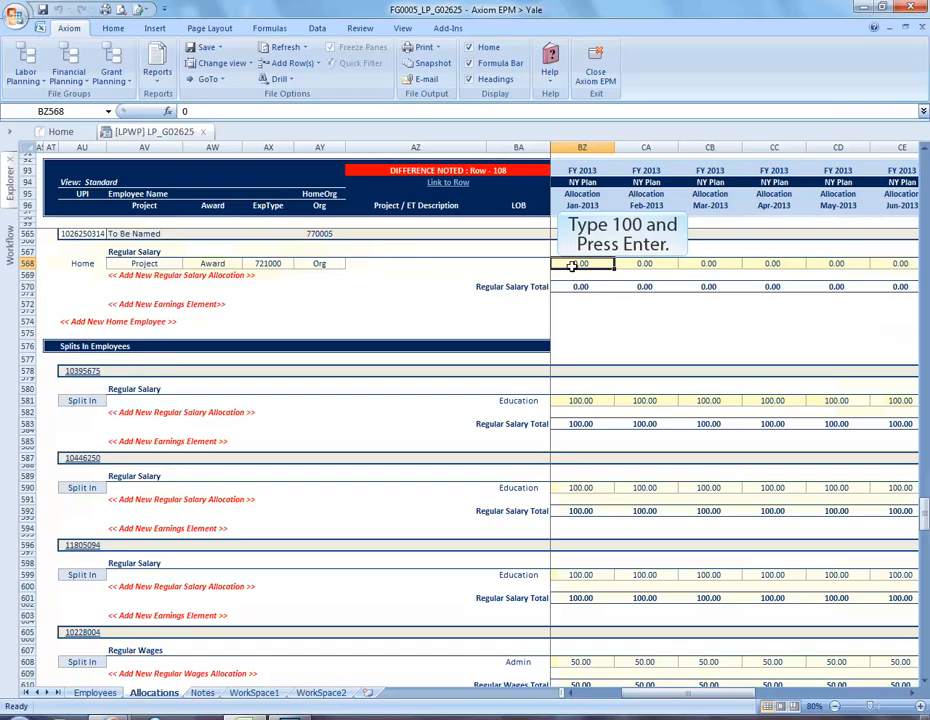
type("100")
key("Return")
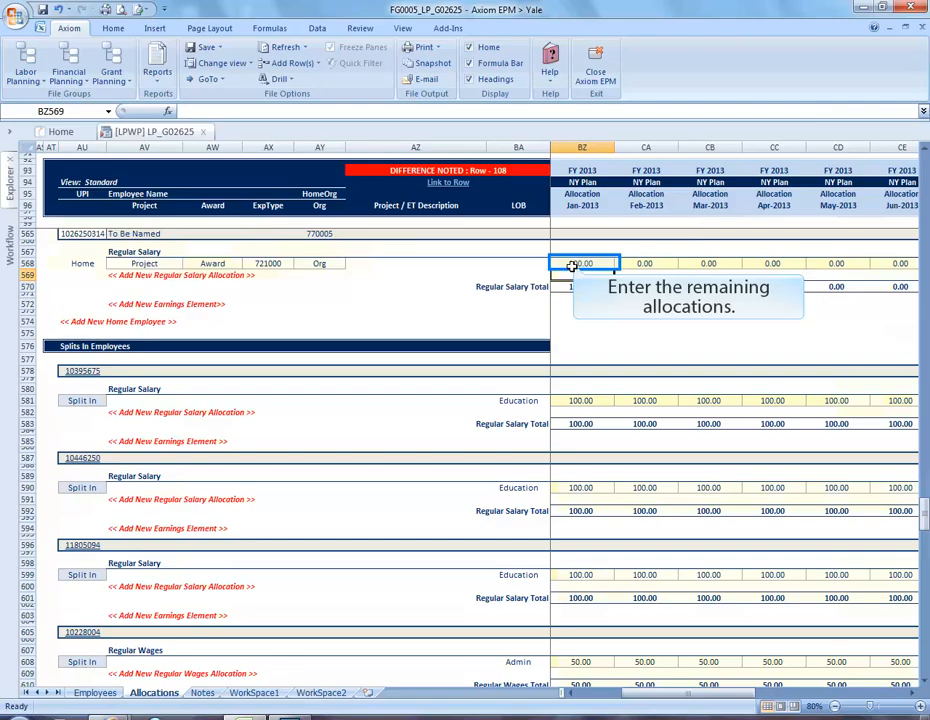
left_click(586, 263)
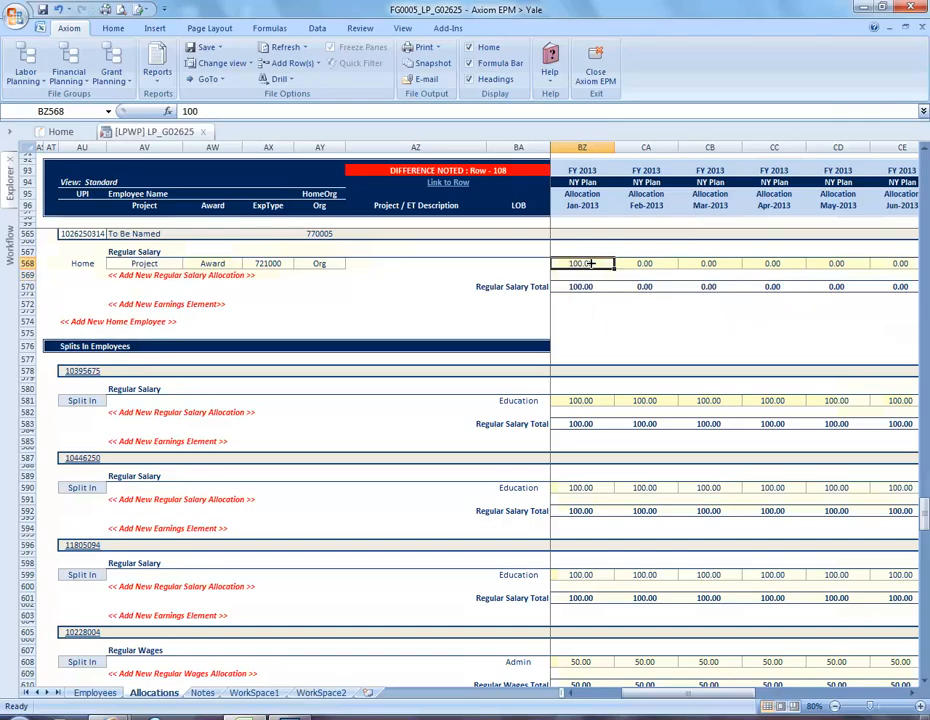
left_click_drag(615, 267, 905, 274)
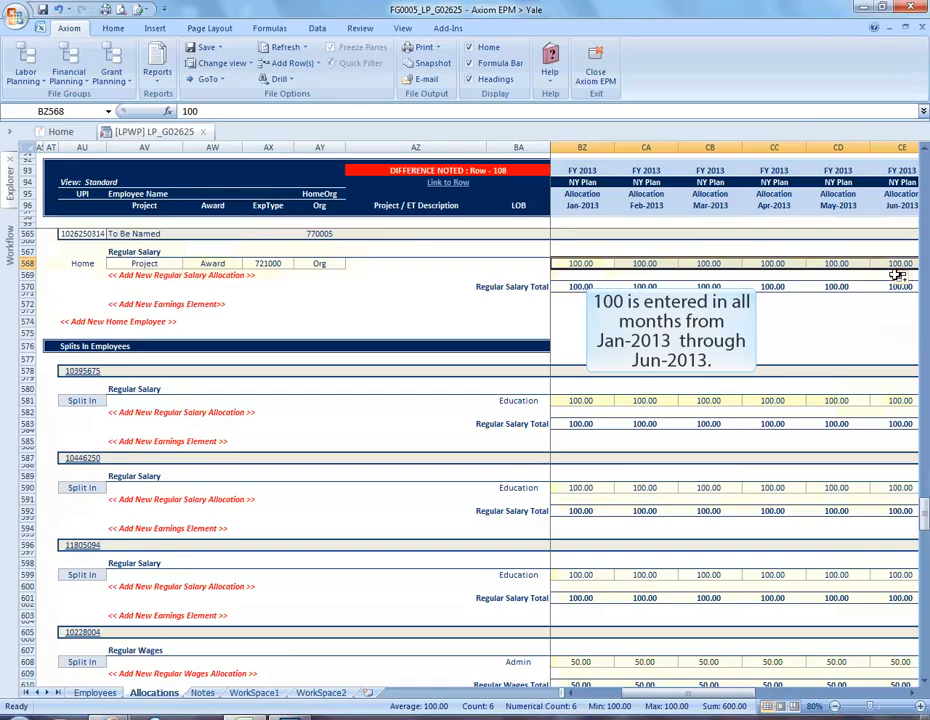
Check the FY 2013 NY Plan FTE and Salary totals in row 568 for the To Be Named employee.
key("Home")
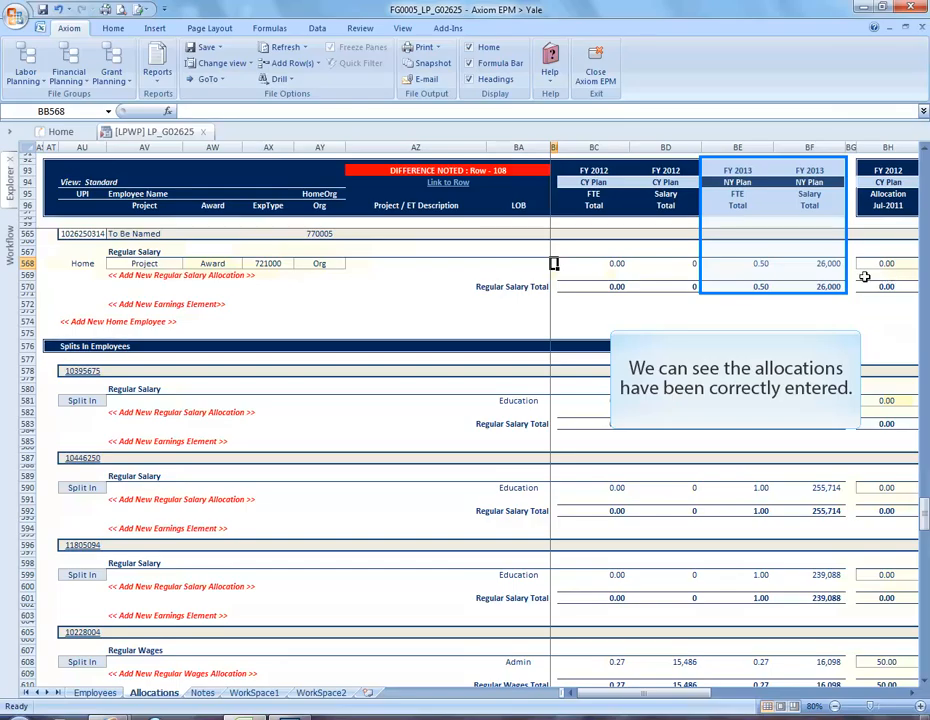
left_click_drag(750, 263, 835, 259)
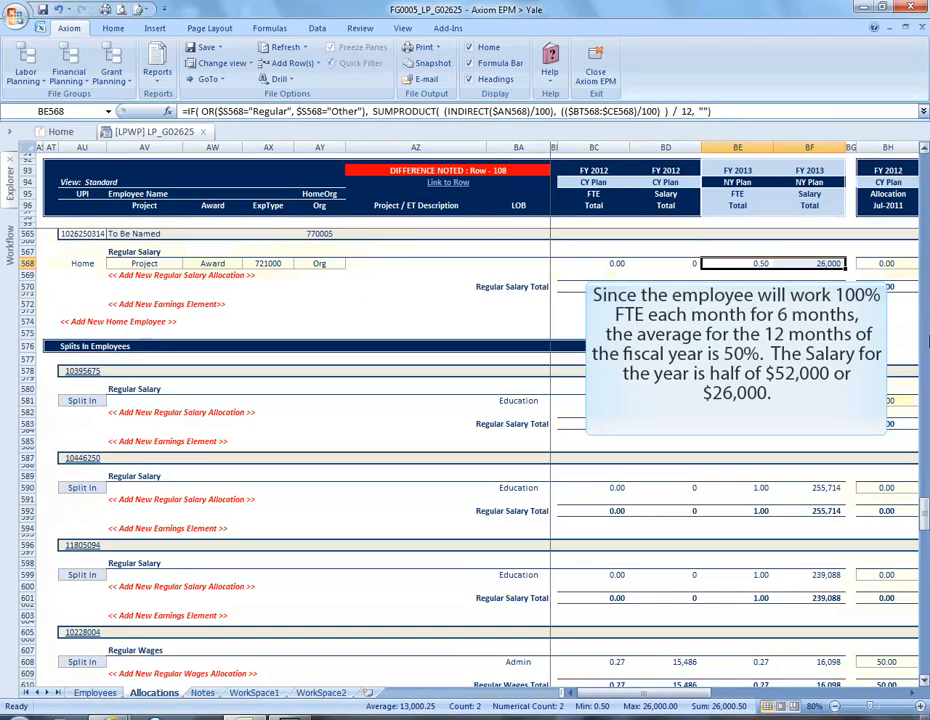